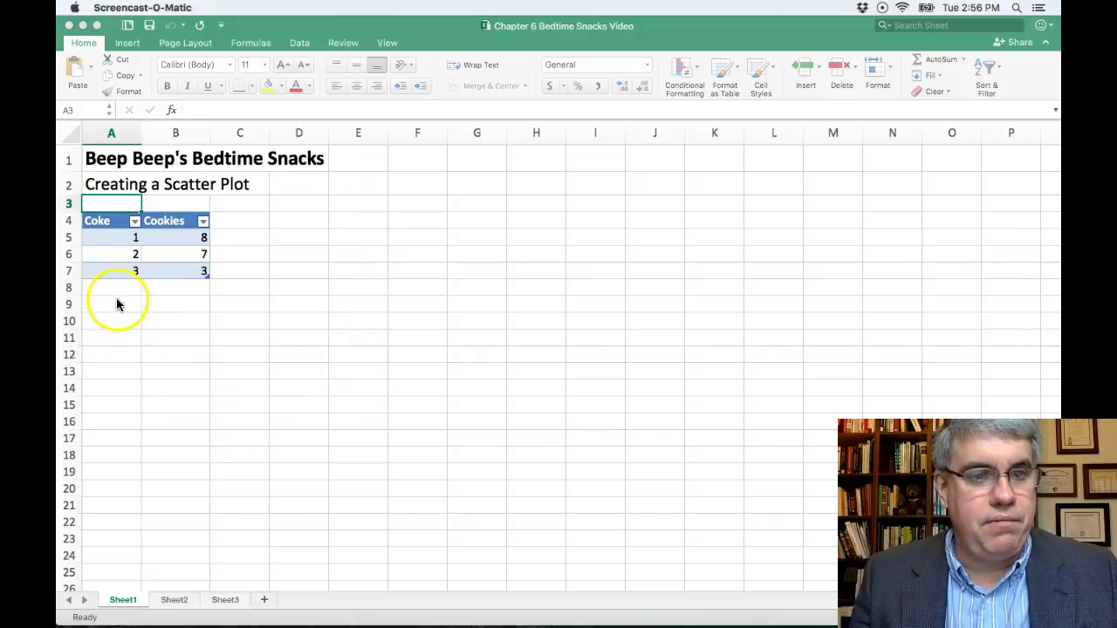
# Step: Insert a plain Scatter chart of the Coke and Cookies table and move it beside the table, starting at row 2
pyautogui.click(101, 241)
pyautogui.click(103, 239)
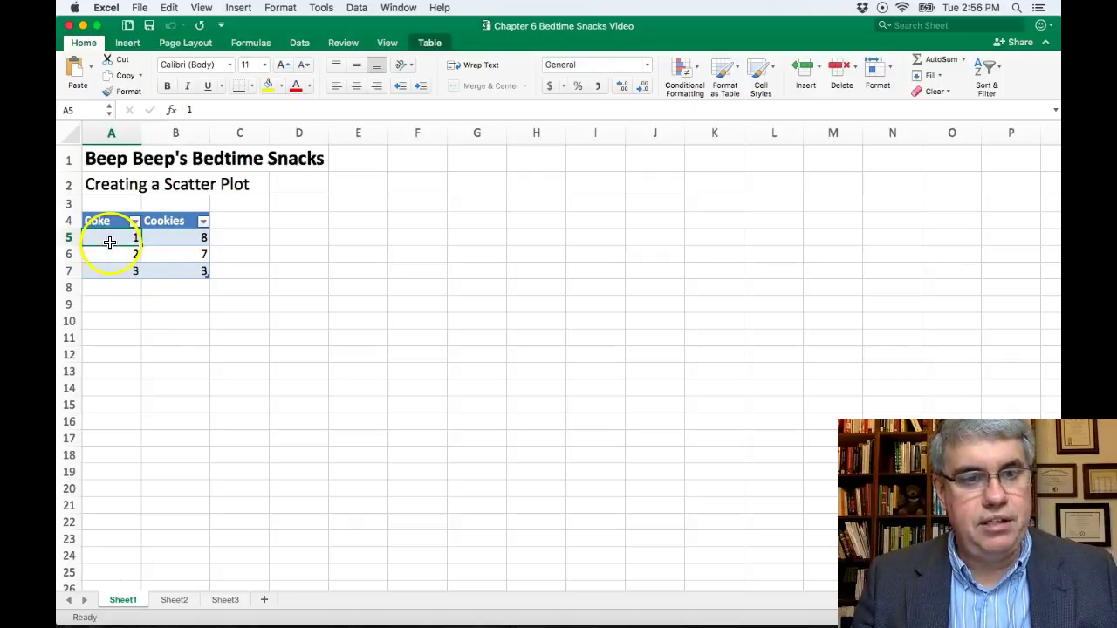
pyautogui.click(128, 43)
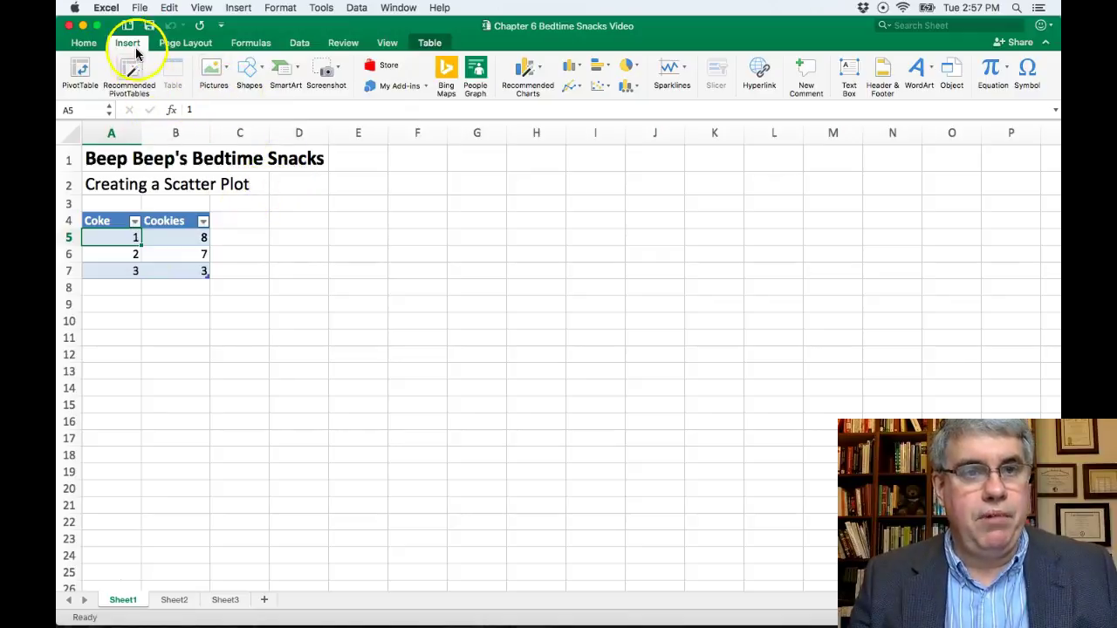
pyautogui.click(597, 90)
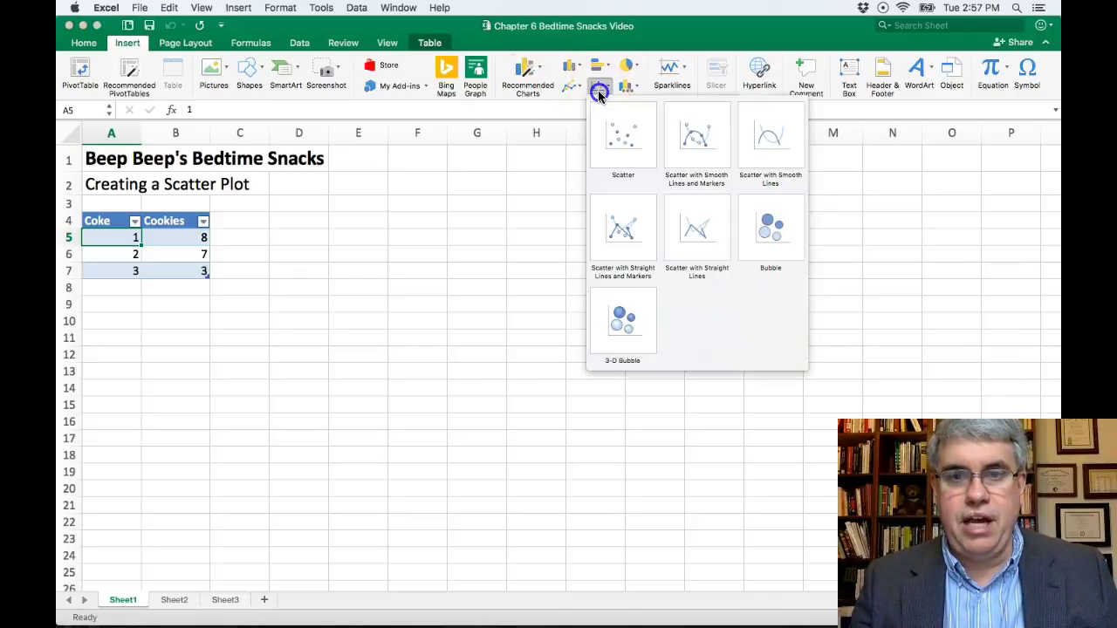
pyautogui.click(614, 133)
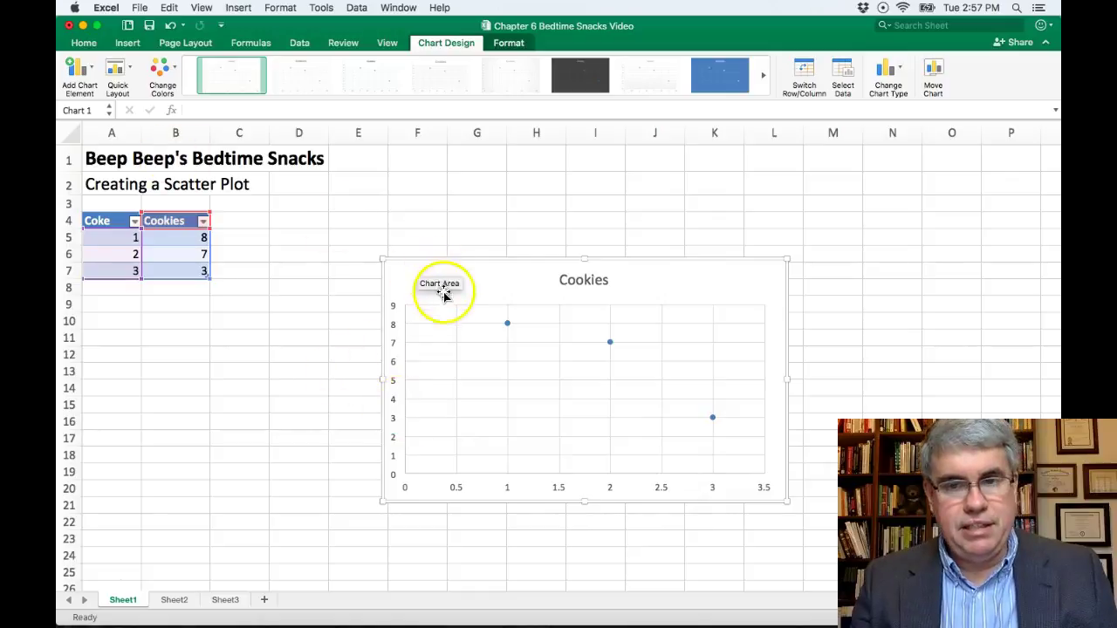
pyautogui.moveTo(476, 262); pyautogui.dragTo(431, 178)
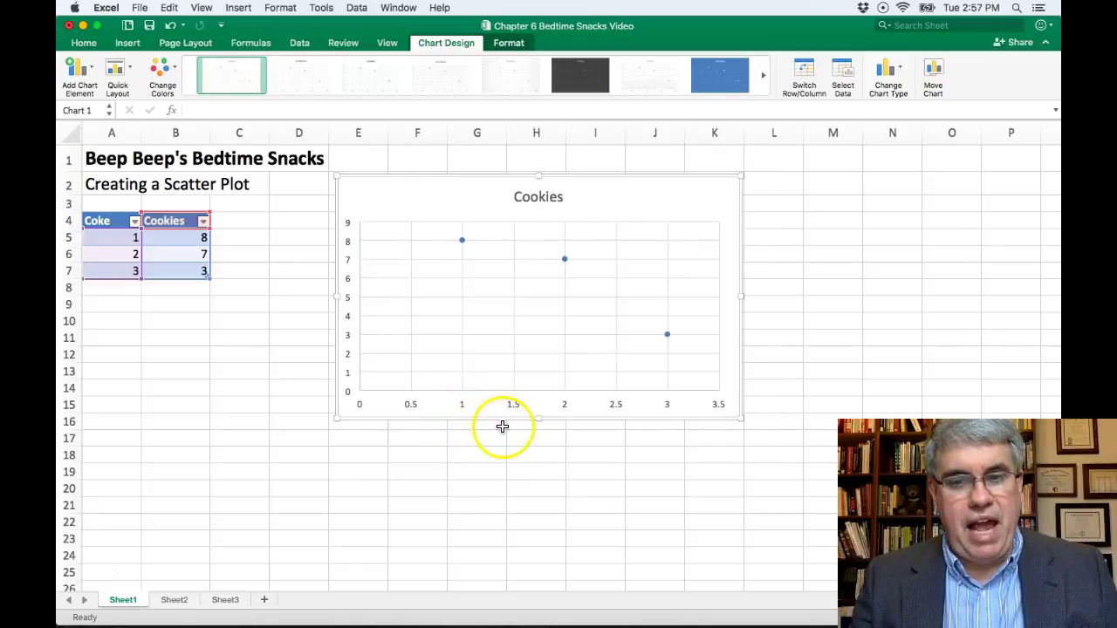
# Step: Add a primary horizontal axis title to the chart reading "Cans of Coke"
pyautogui.click(86, 72)
pyautogui.moveTo(106, 94)
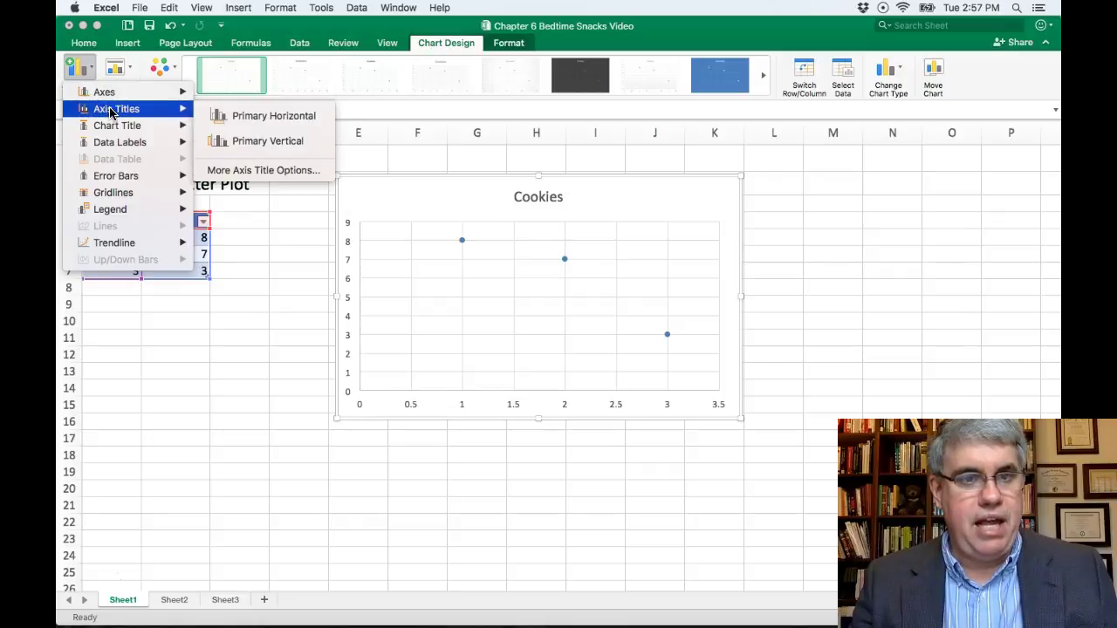
pyautogui.click(231, 117)
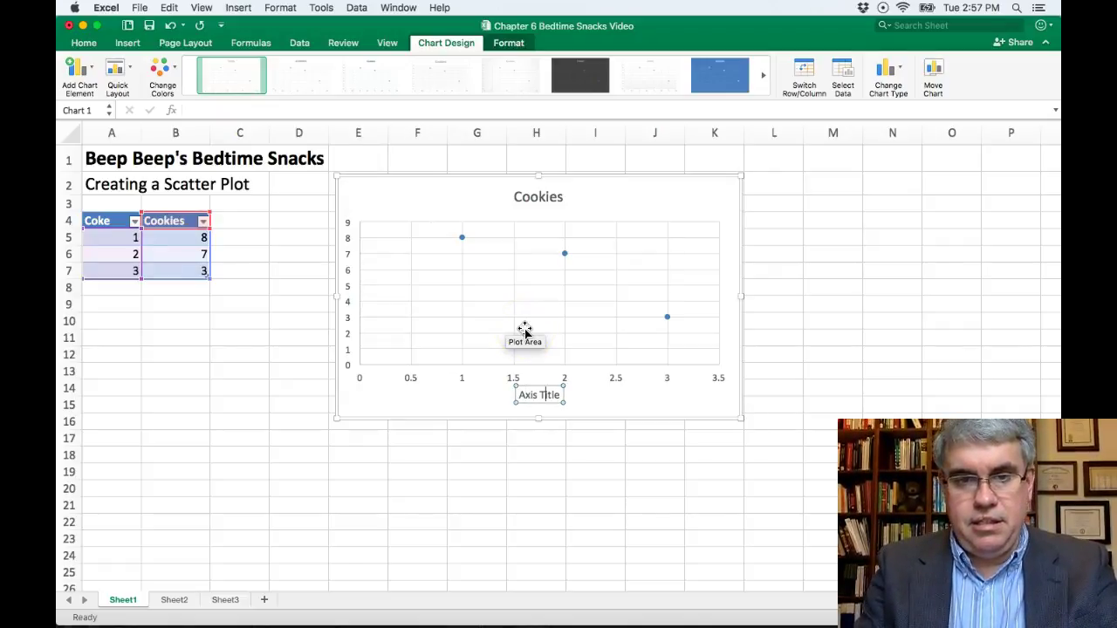
pyautogui.press('BackSpace')
pyautogui.press('BackSpace')
pyautogui.press('BackSpace')
pyautogui.press('BackSpace')
pyautogui.press('BackSpace')
pyautogui.press('BackSpace')
pyautogui.press('BackSpace')
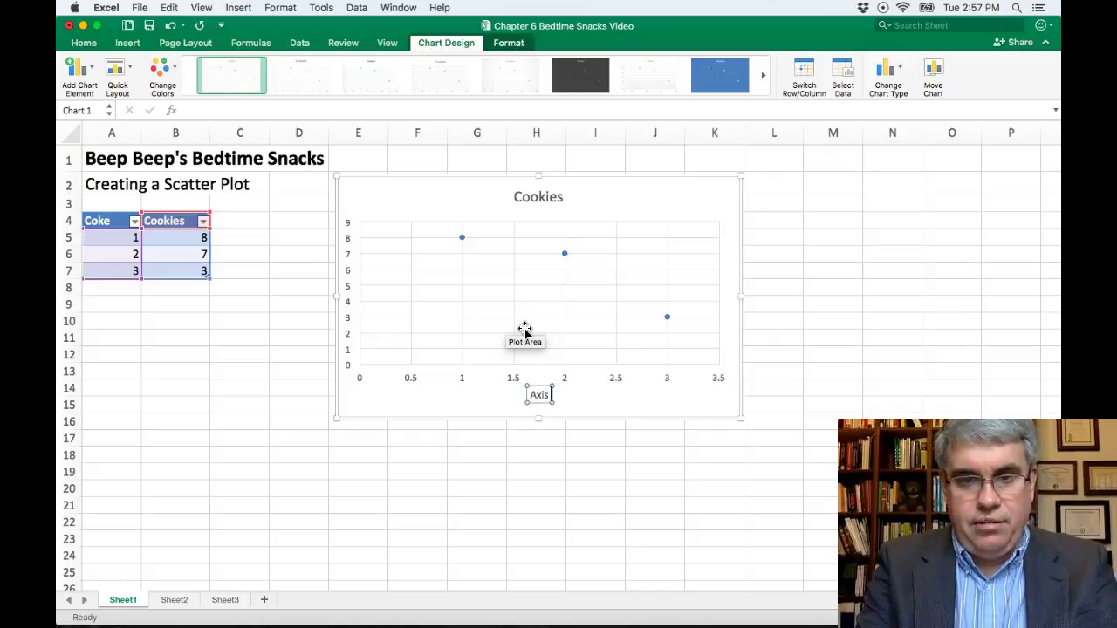
pyautogui.press('BackSpace')
pyautogui.press('BackSpace')
pyautogui.press('BackSpace')
pyautogui.write('Cans f')
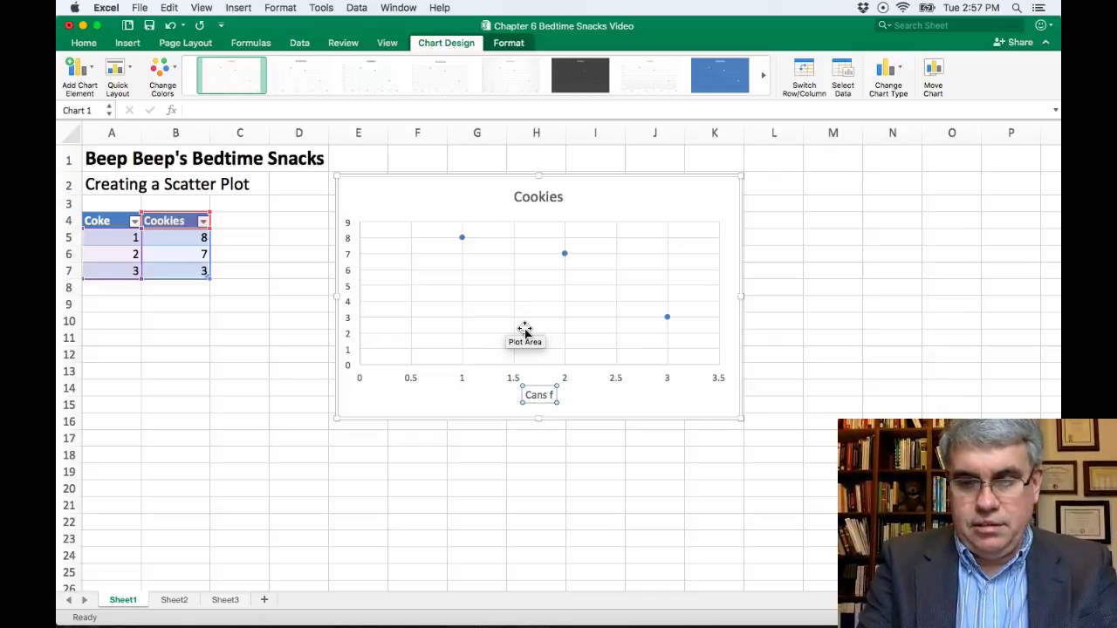
pyautogui.press('BackSpace')
pyautogui.write('of C')
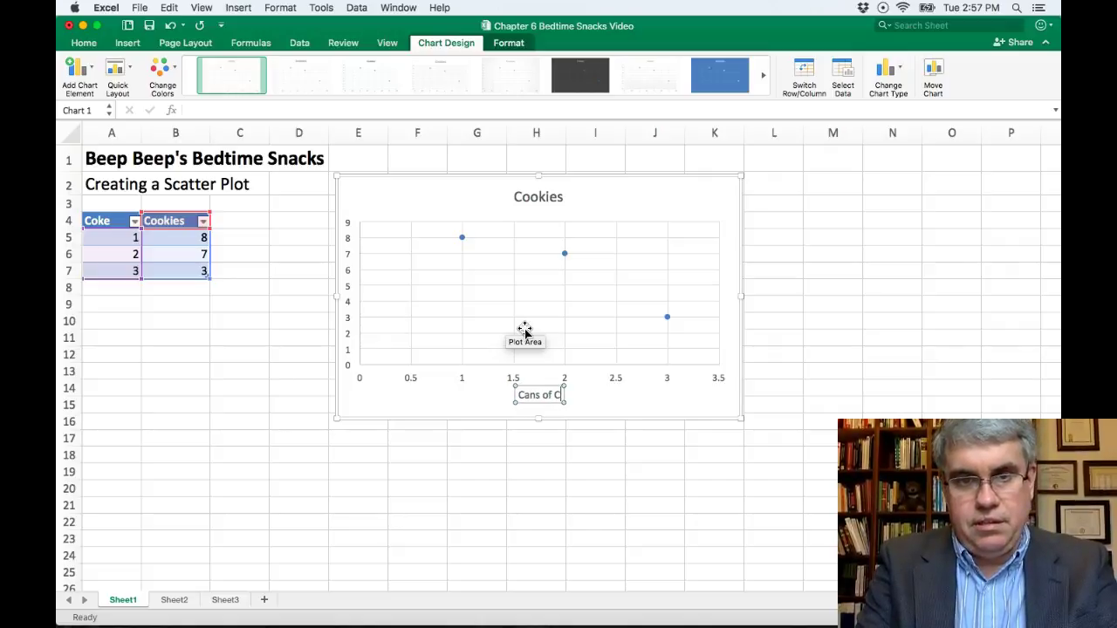
pyautogui.write('oke')
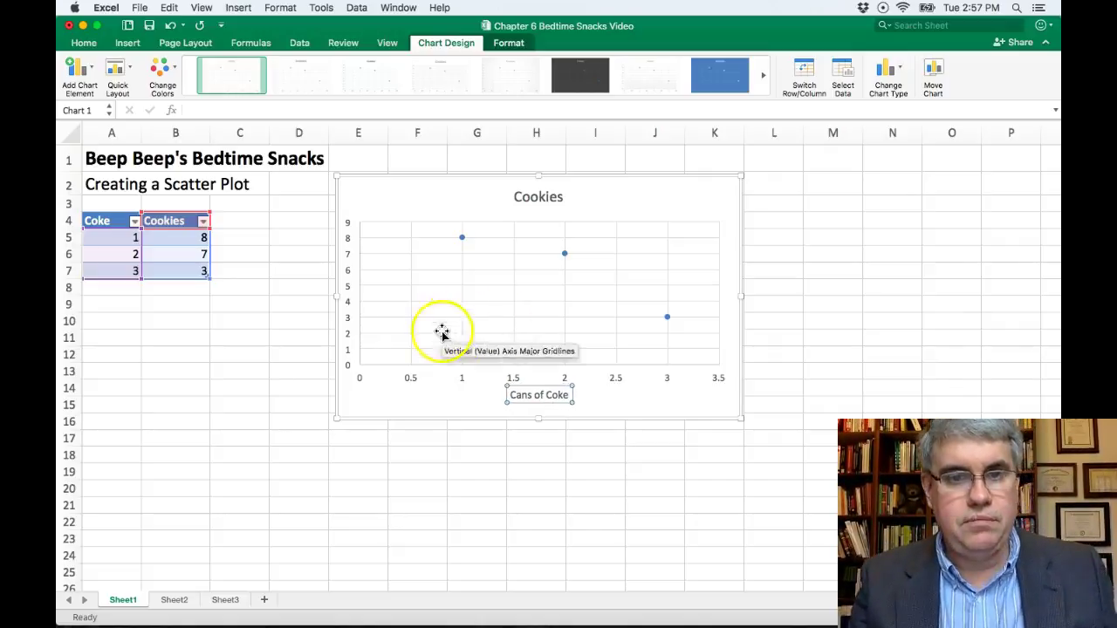
pyautogui.click(444, 378)
pyautogui.click(428, 396)
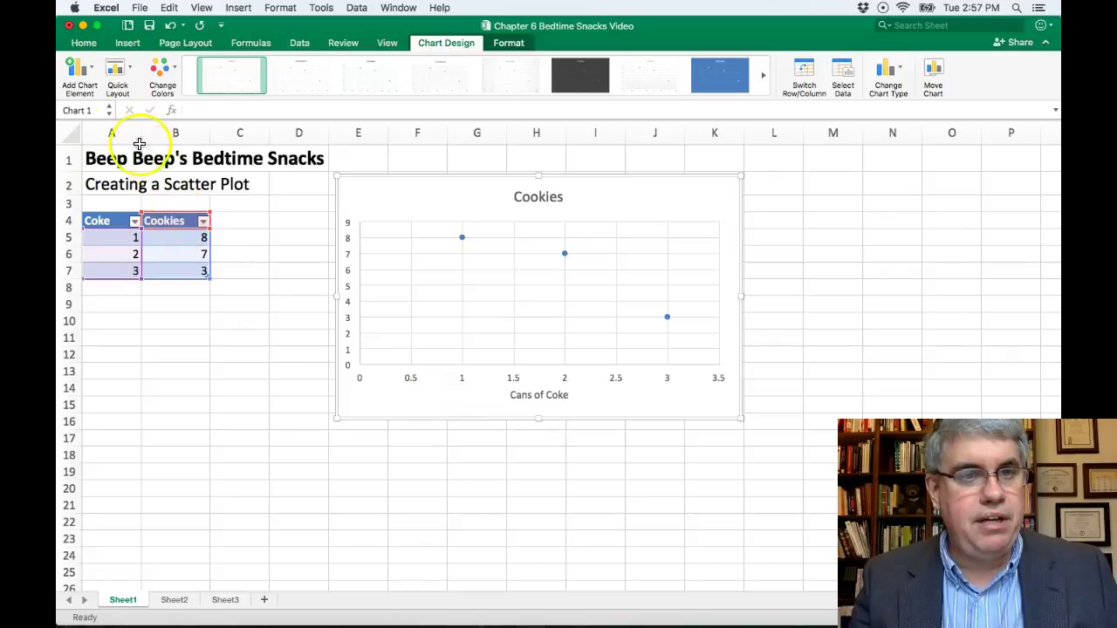
# Step: Add a primary vertical axis title to the chart reading "Cookies"
pyautogui.click(77, 77)
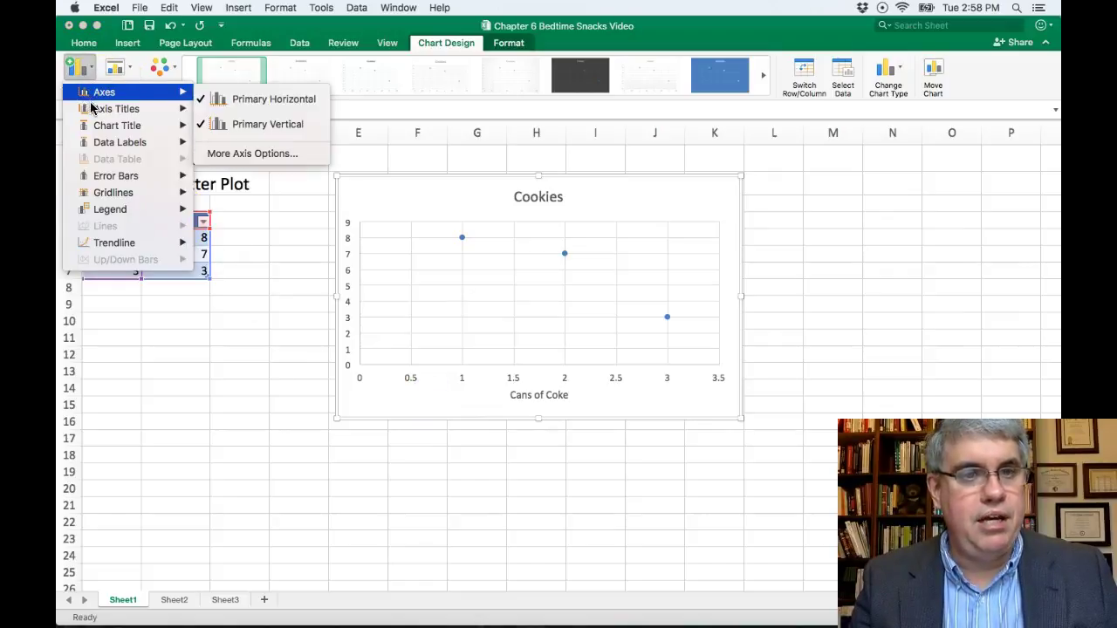
pyautogui.moveTo(94, 111)
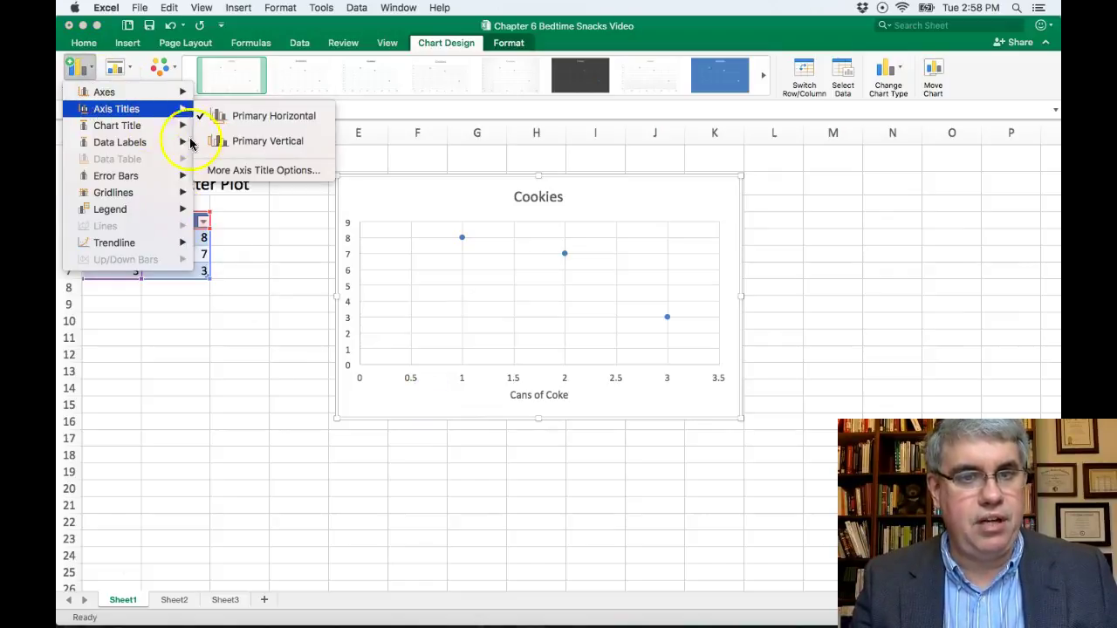
pyautogui.click(218, 141)
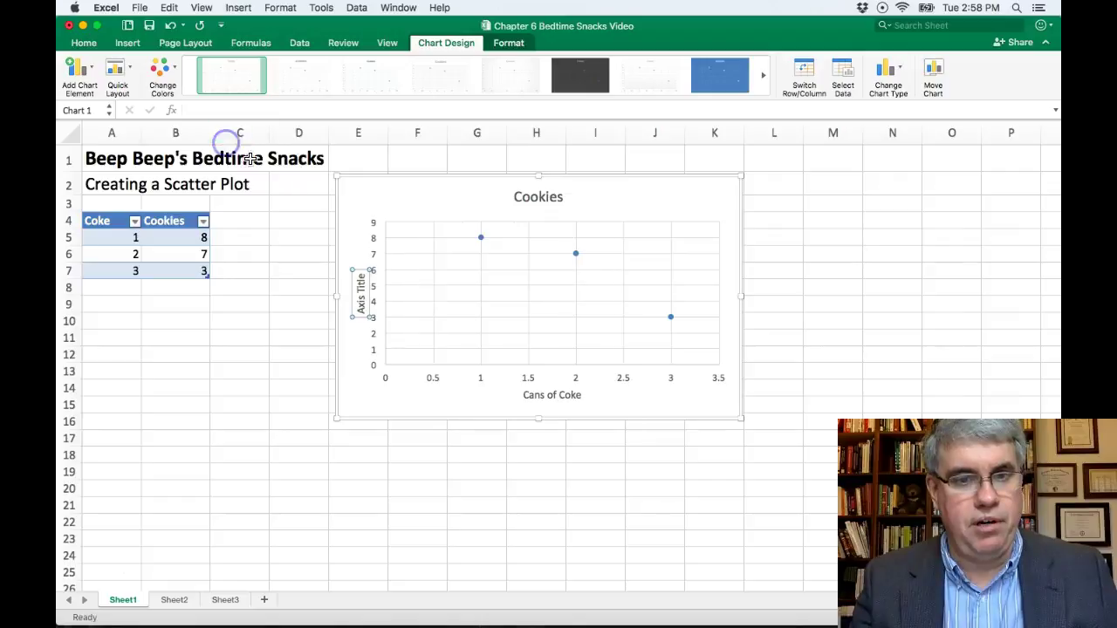
pyautogui.click(364, 276)
pyautogui.click(363, 276)
pyautogui.click(365, 273)
pyautogui.press('BackSpace')
pyautogui.press('BackSpace')
pyautogui.press('BackSpace')
pyautogui.press('BackSpace')
pyautogui.press('BackSpace')
pyautogui.press('BackSpace')
pyautogui.press('BackSpace')
pyautogui.press('BackSpace')
pyautogui.press('BackSpace')
pyautogui.press('BackSpace')
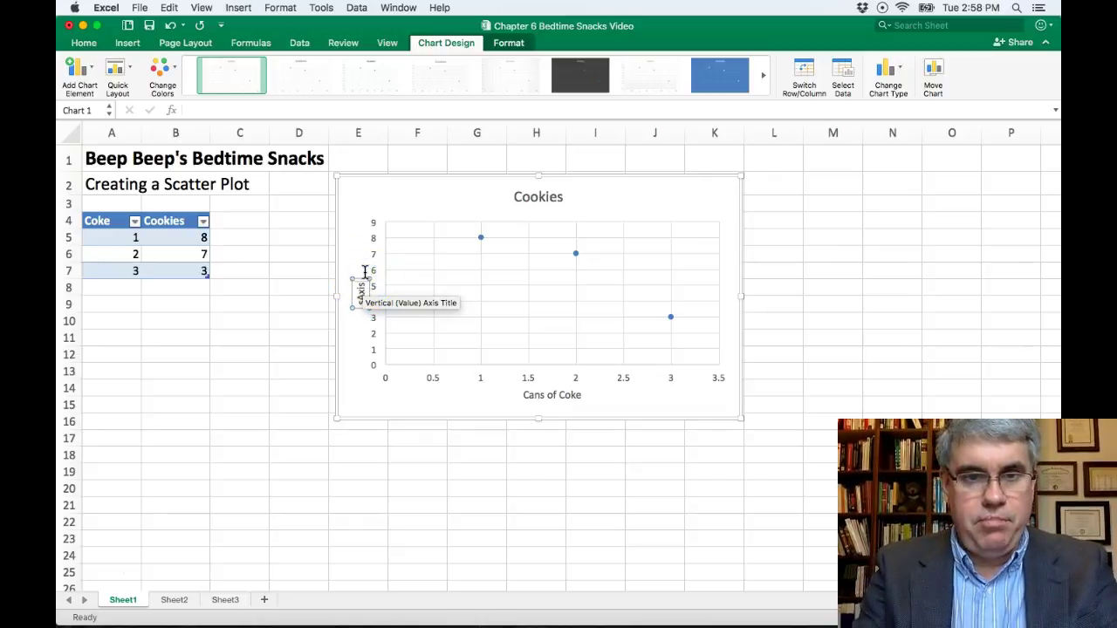
pyautogui.write('Cookies')
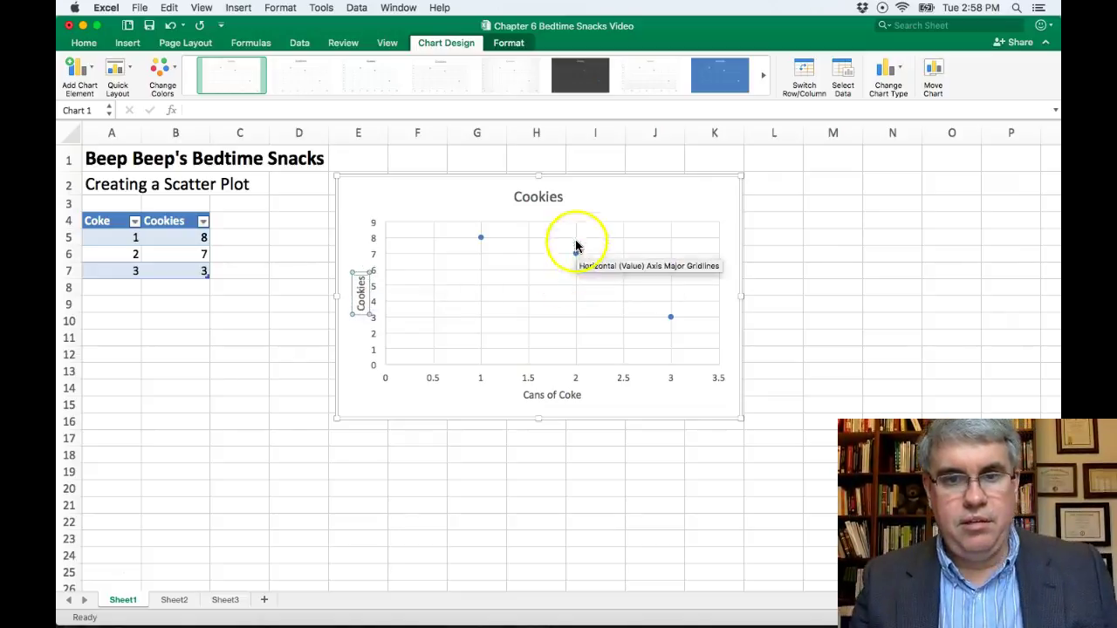
# Step: Change the chart title to "Beep Beep's Bedtime Snacks"
pyautogui.click(557, 199)
pyautogui.click(561, 198)
pyautogui.press('BackSpace')
pyautogui.press('BackSpace')
pyautogui.press('BackSpace')
pyautogui.press('BackSpace')
pyautogui.press('BackSpace')
pyautogui.press('BackSpace')
pyautogui.press('BackSpace')
pyautogui.write('Beep Bee')
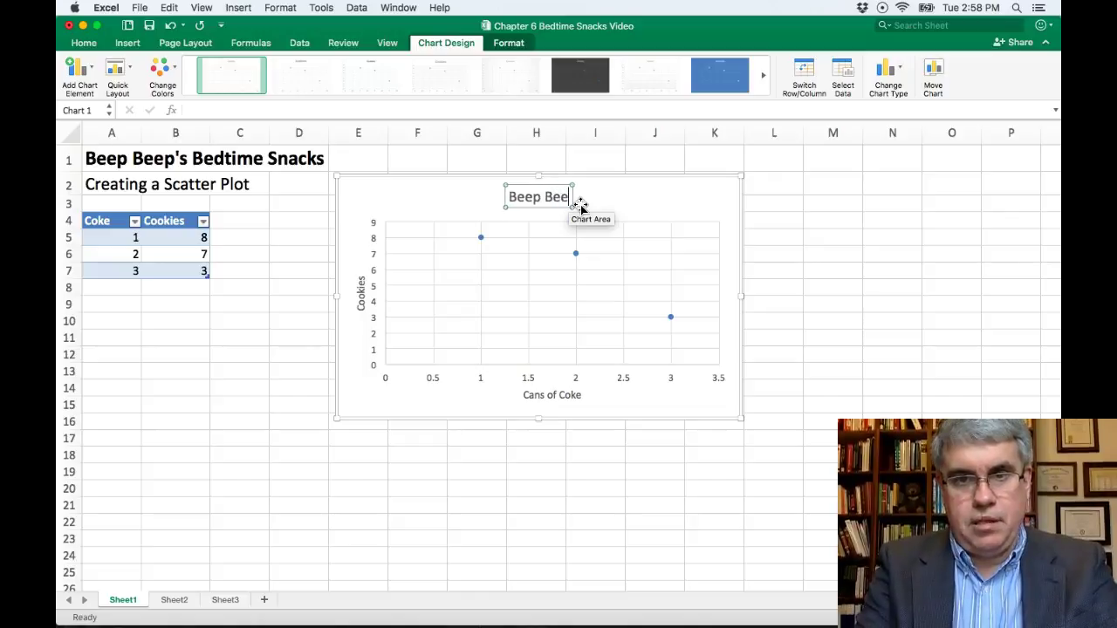
pyautogui.write("p's B")
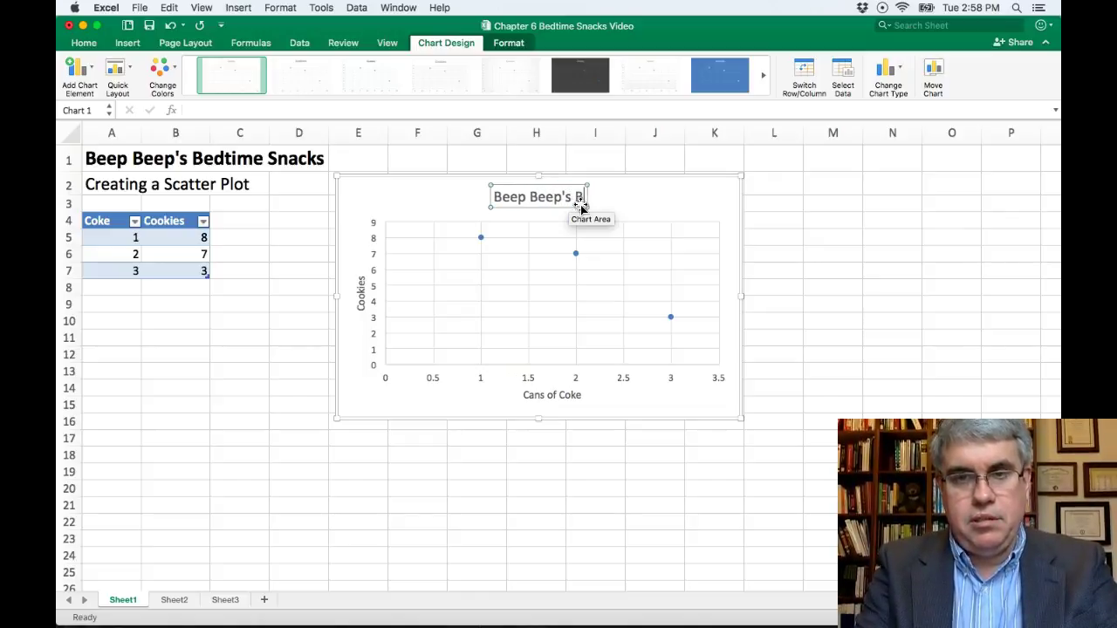
pyautogui.write('edt')
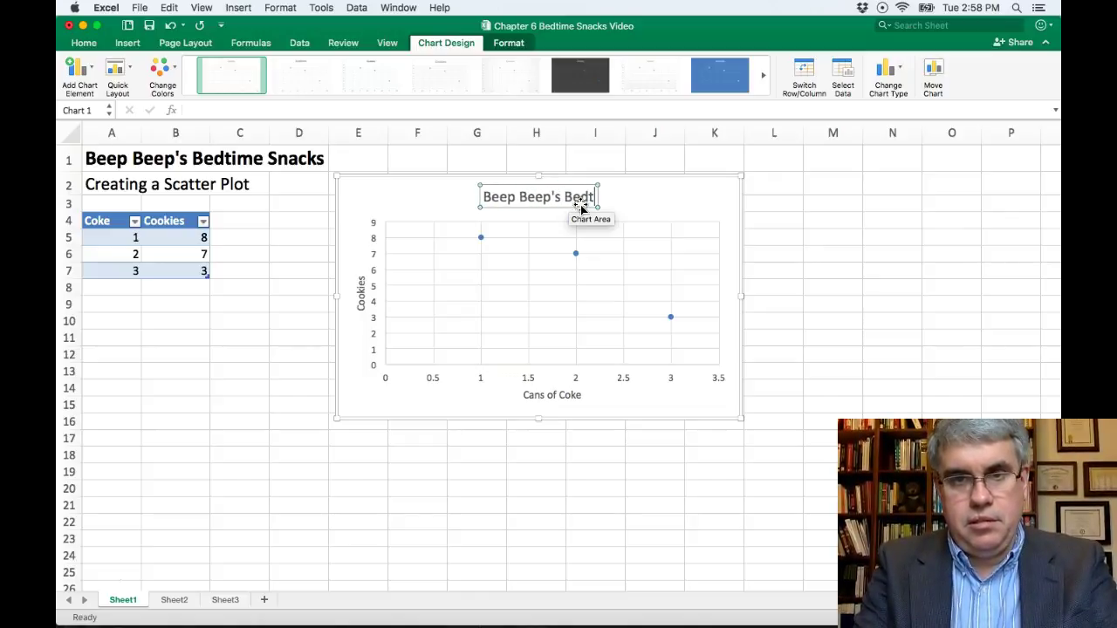
pyautogui.write('ime Snacks')
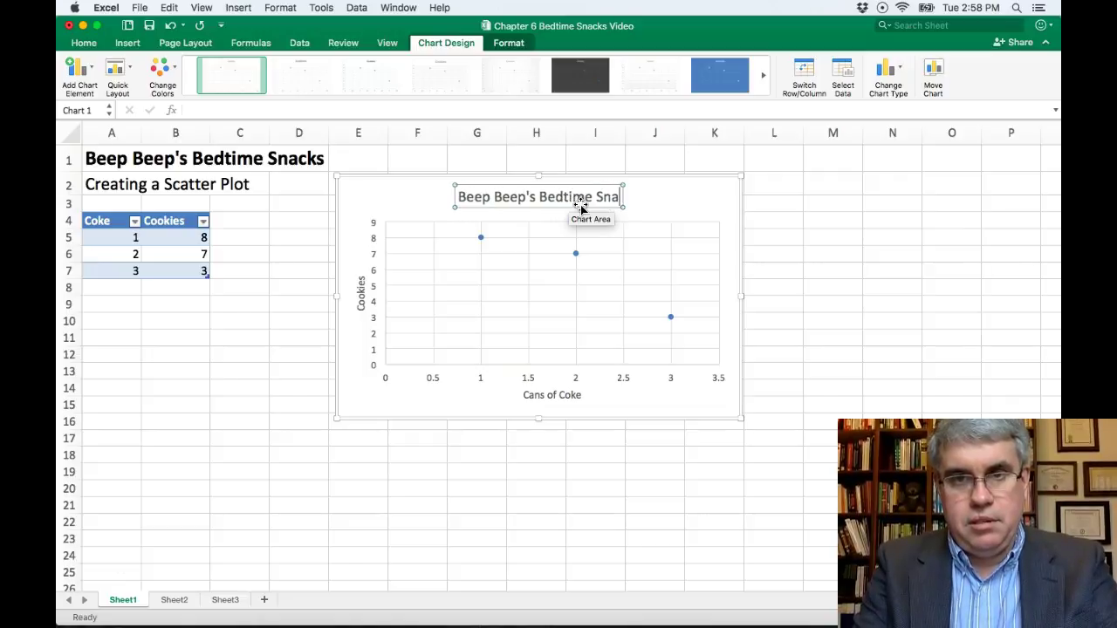
pyautogui.click(511, 277)
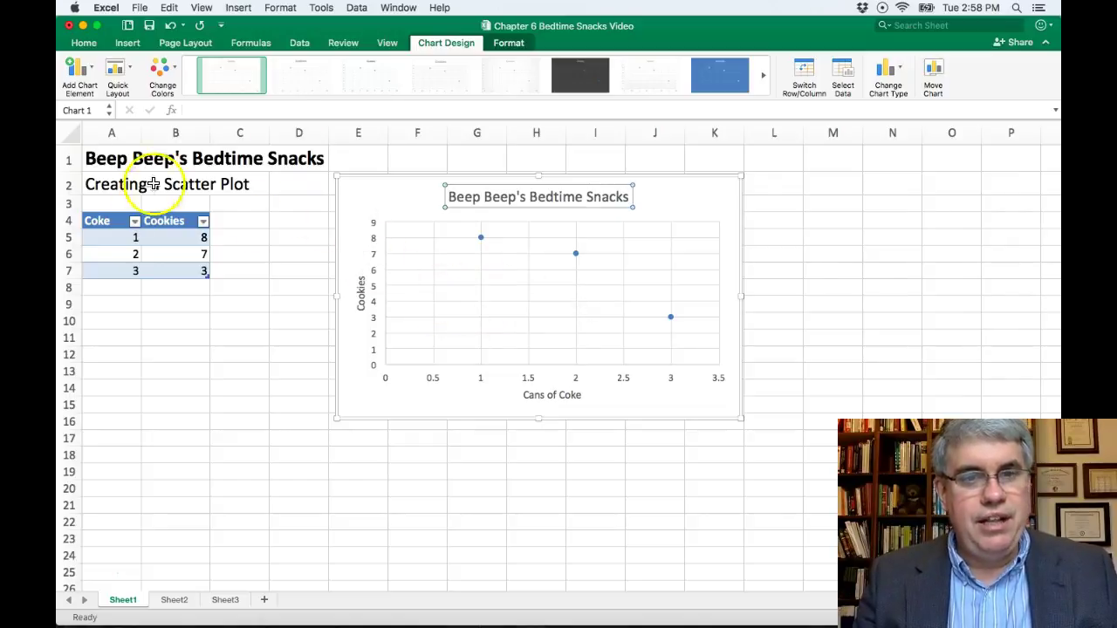
# Step: Remove the primary major horizontal and primary major vertical gridlines from the scatter chart
pyautogui.click(90, 73)
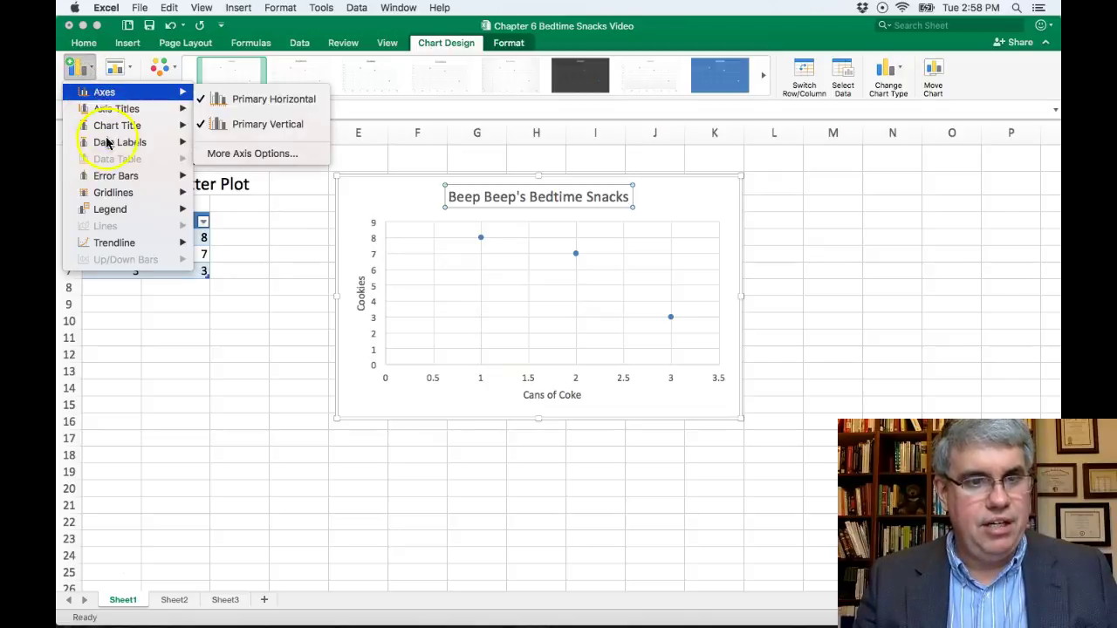
pyautogui.click(107, 194)
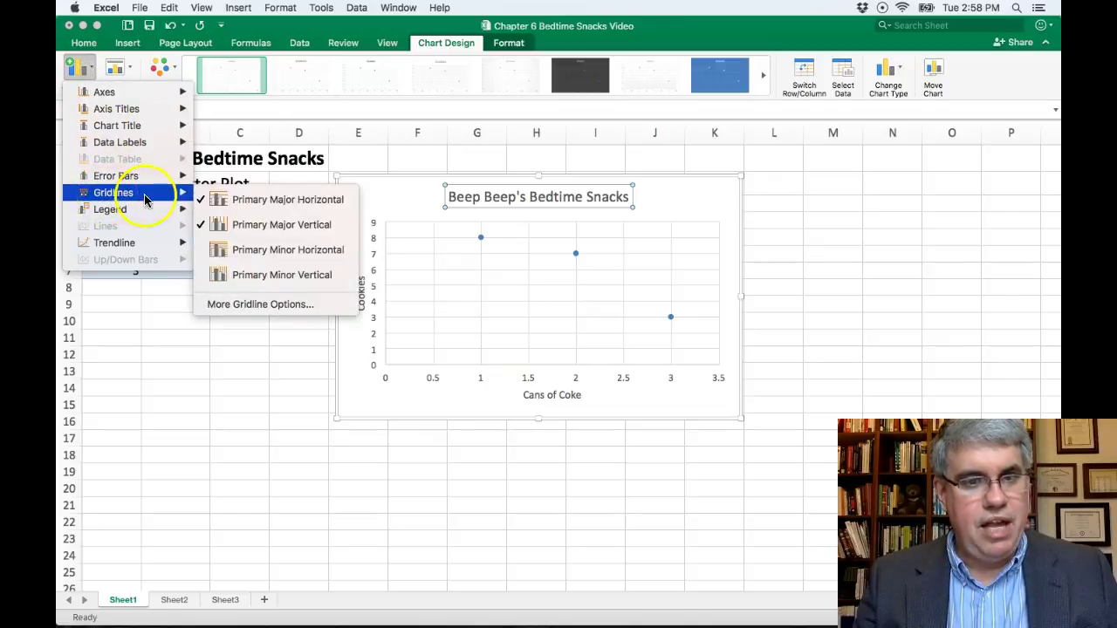
pyautogui.click(217, 201)
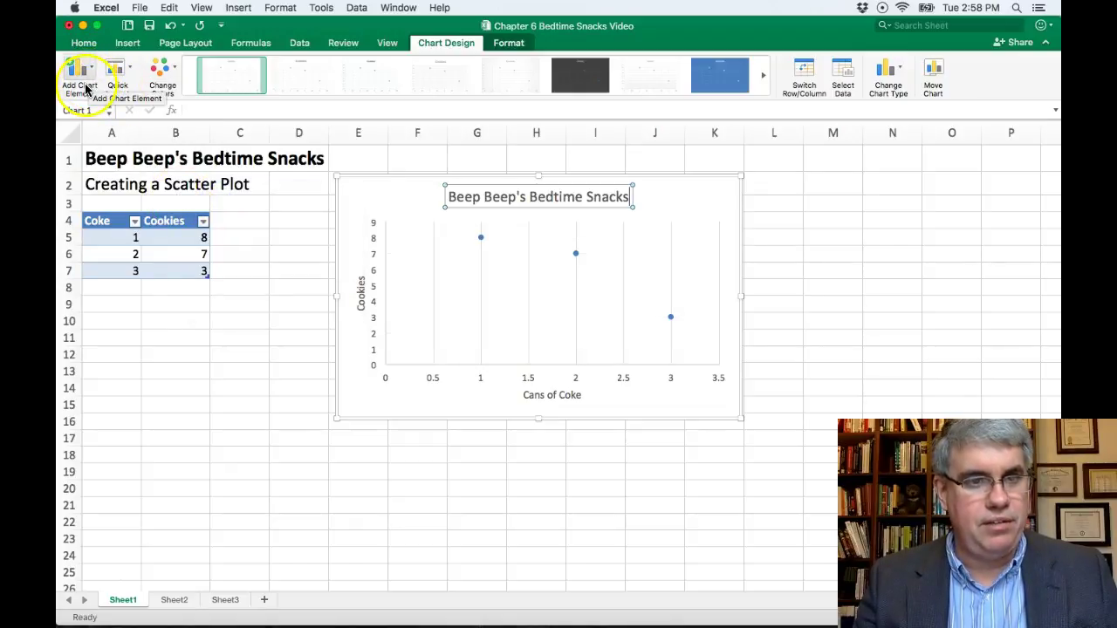
pyautogui.click(86, 77)
pyautogui.moveTo(148, 193)
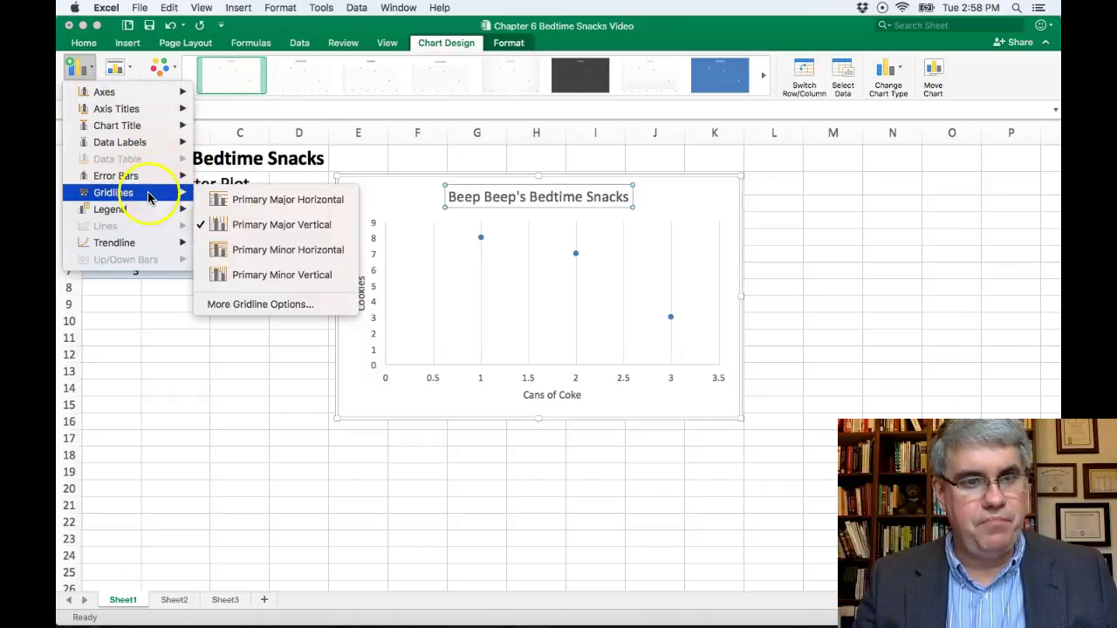
pyautogui.click(232, 224)
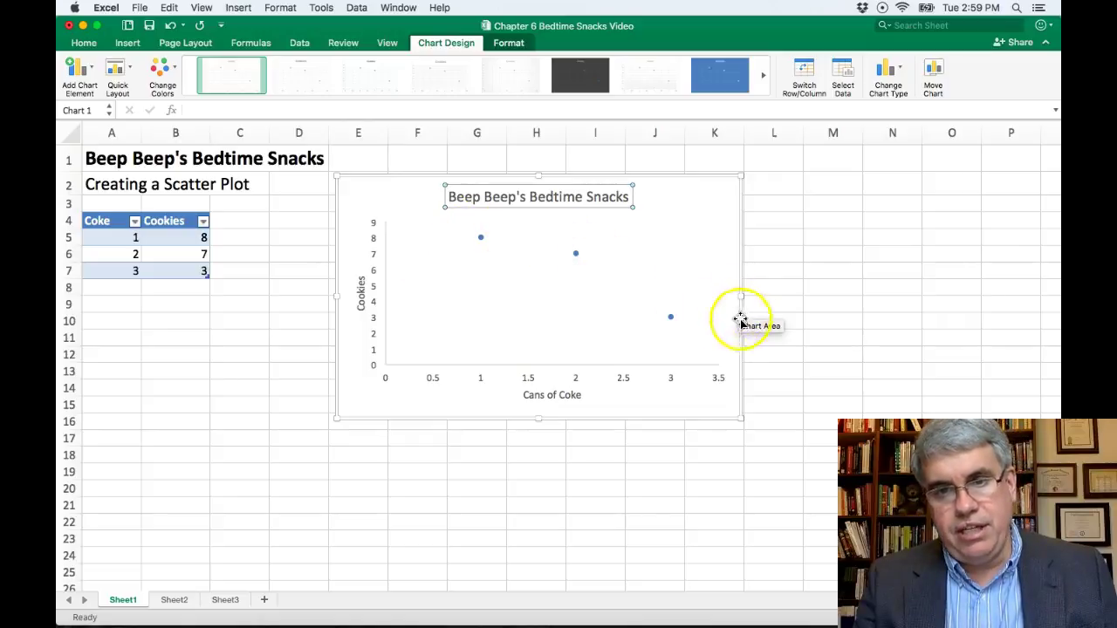
# Step: Add a Linear Forecast trendline to the Cookies data points in the scatter chart
pyautogui.click(96, 75)
pyautogui.click(105, 128)
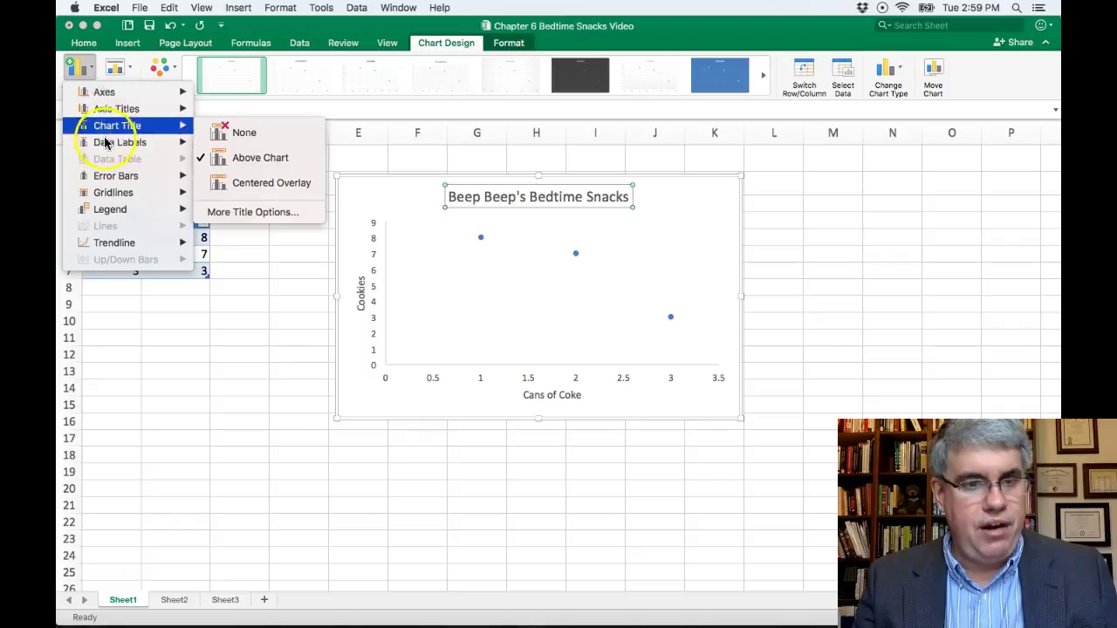
pyautogui.click(122, 251)
pyautogui.click(122, 251)
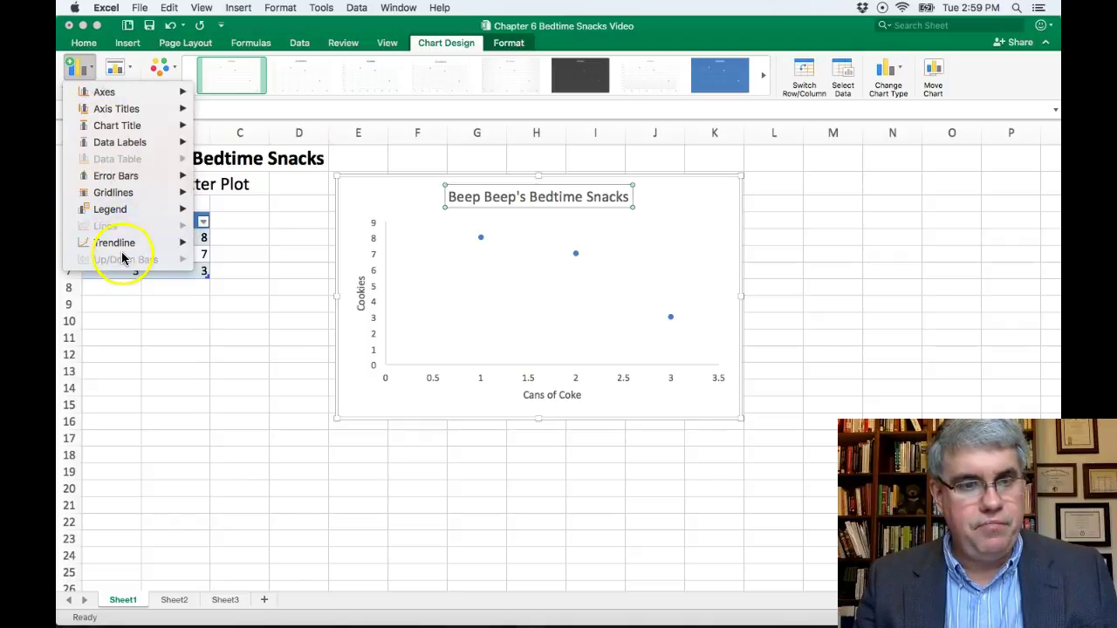
pyautogui.click(122, 252)
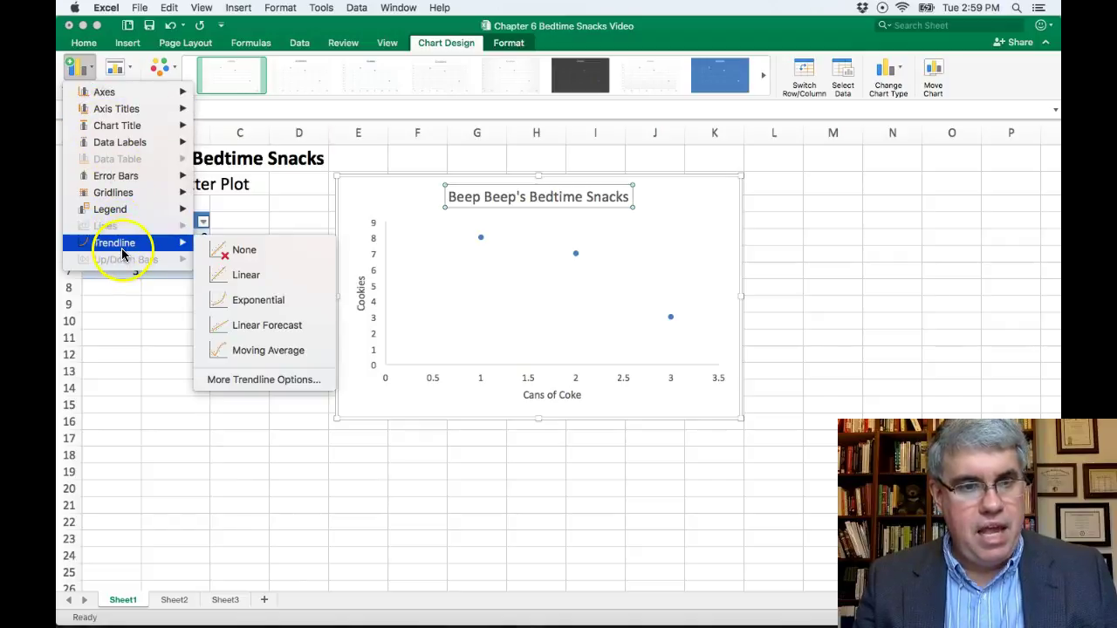
pyautogui.click(245, 328)
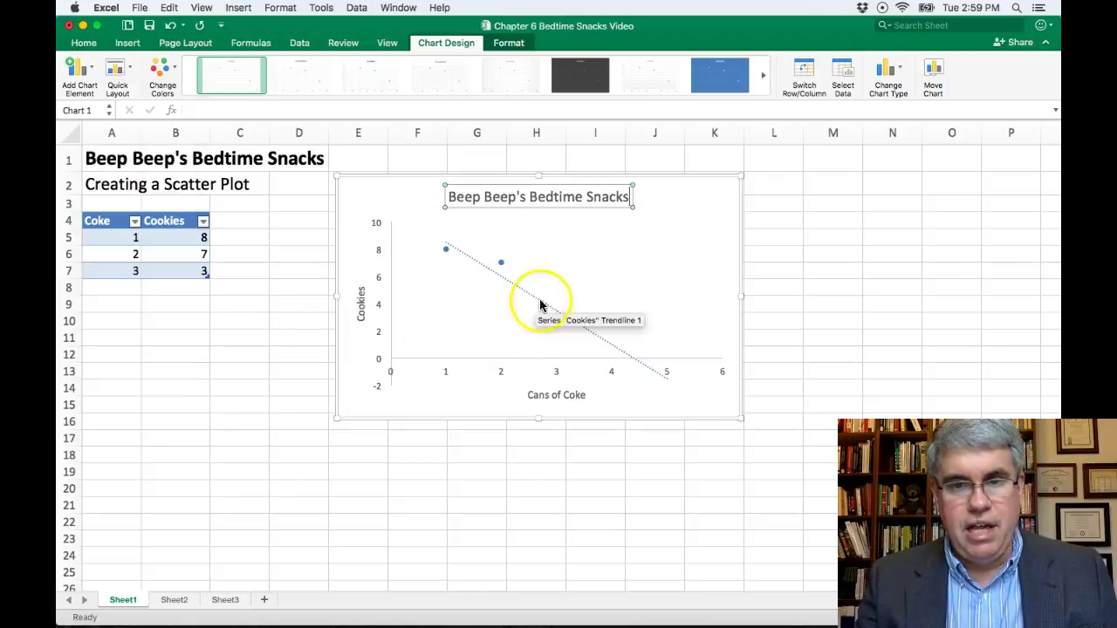